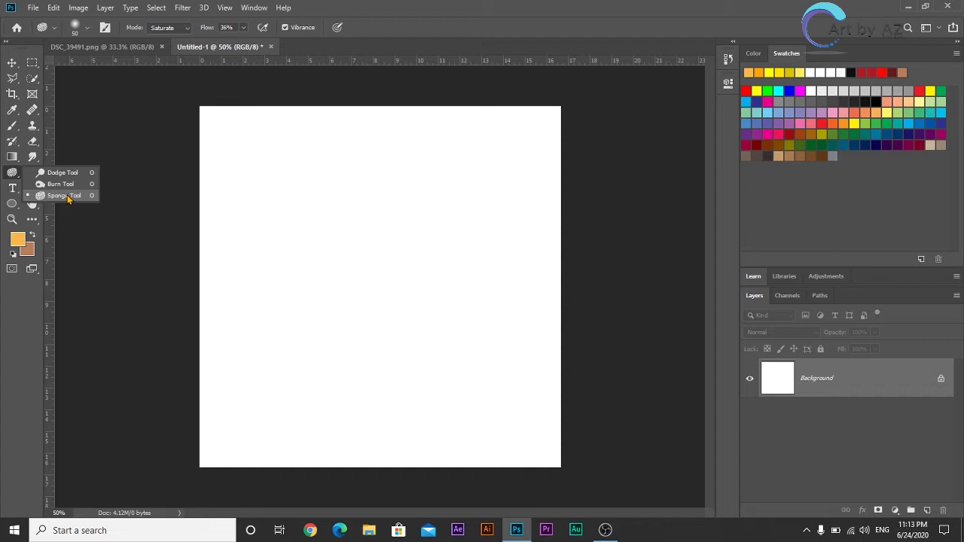
# Step: Switch to the DSC_39491.png photo document and activate the Dodge Tool
pyautogui.click(134, 50)
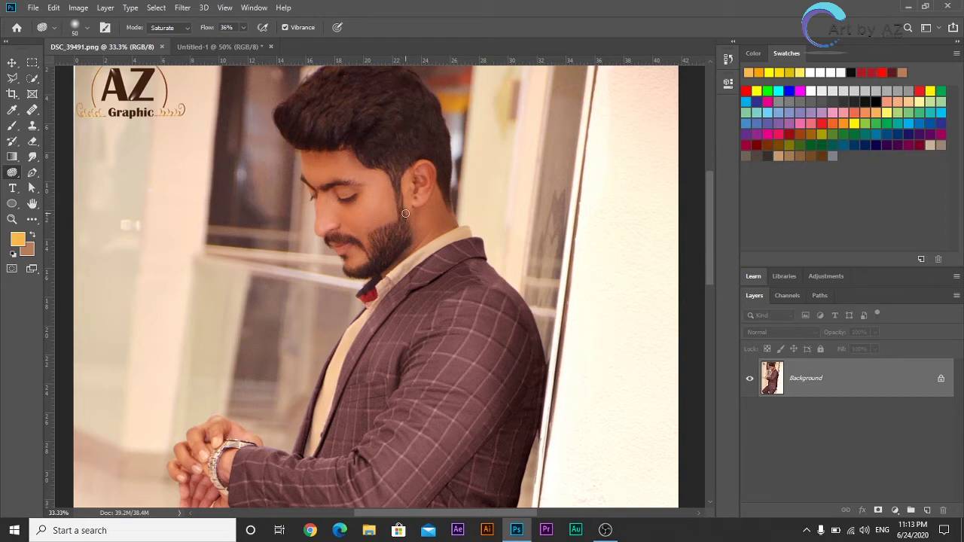
pyautogui.rightClick(16, 178)
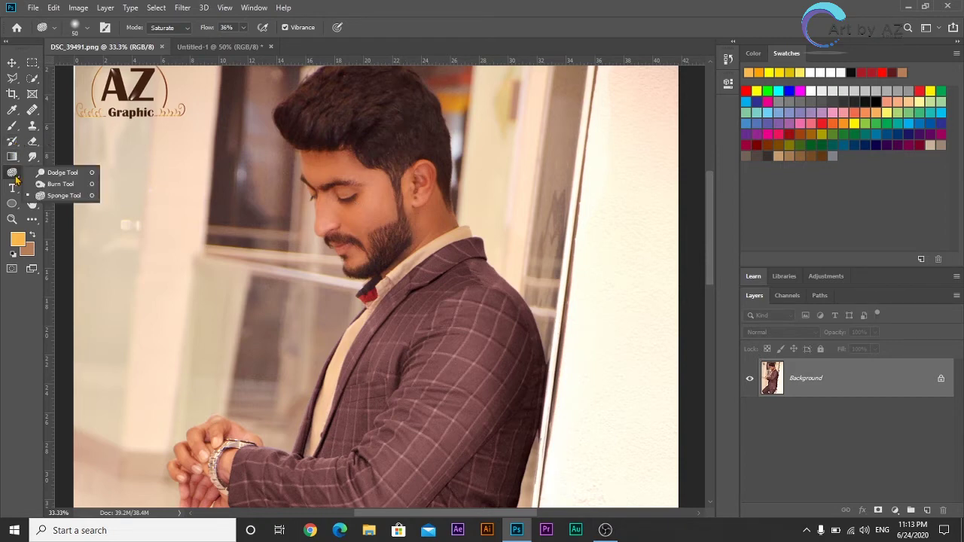
pyautogui.click(47, 176)
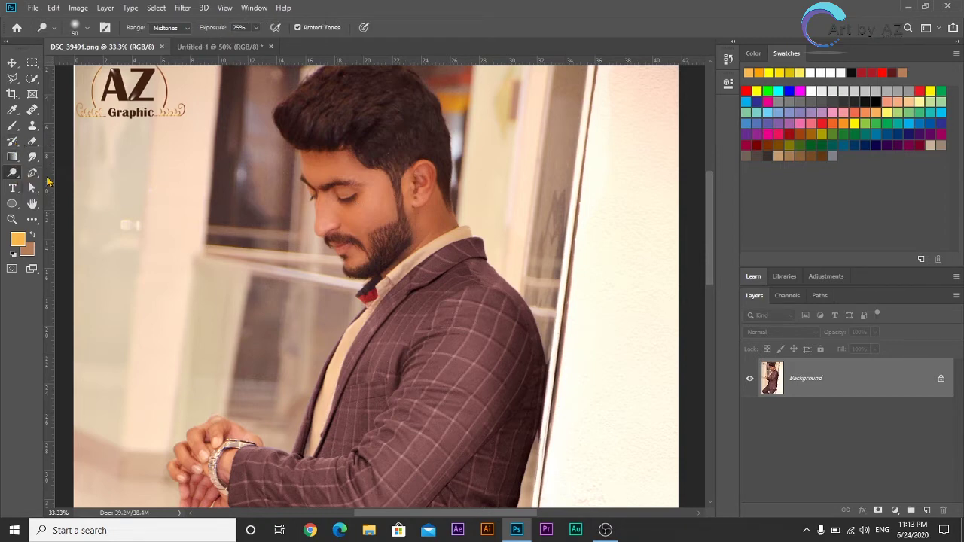
pyautogui.rightClick(12, 176)
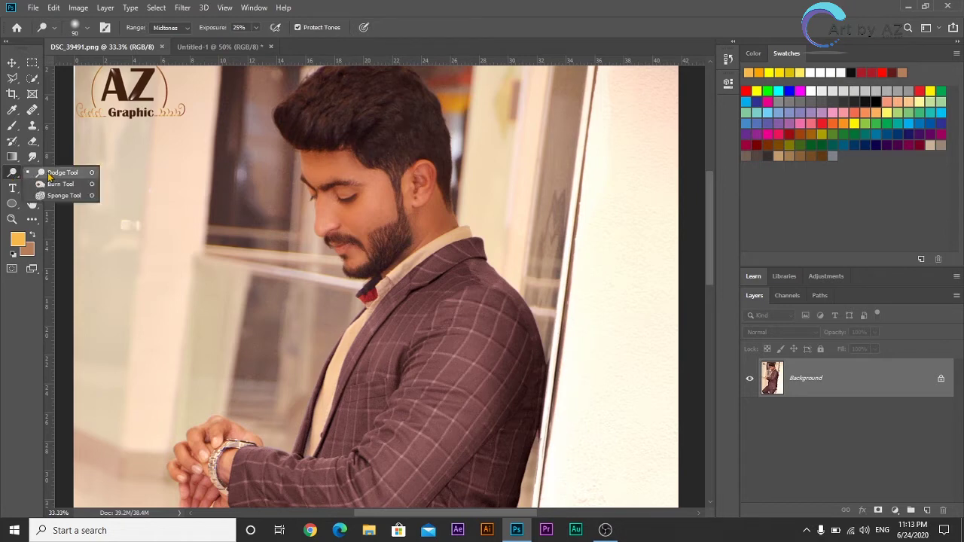
pyautogui.click(48, 173)
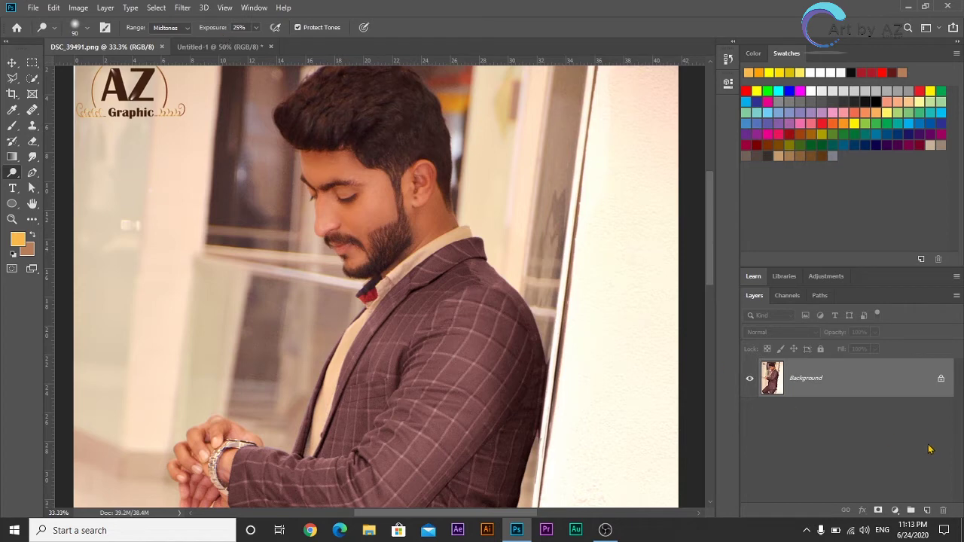
# Step: Add a Solid Color fill layer in grey #909090 above the photo and set its blend mode to Soft Light
pyautogui.click(897, 510)
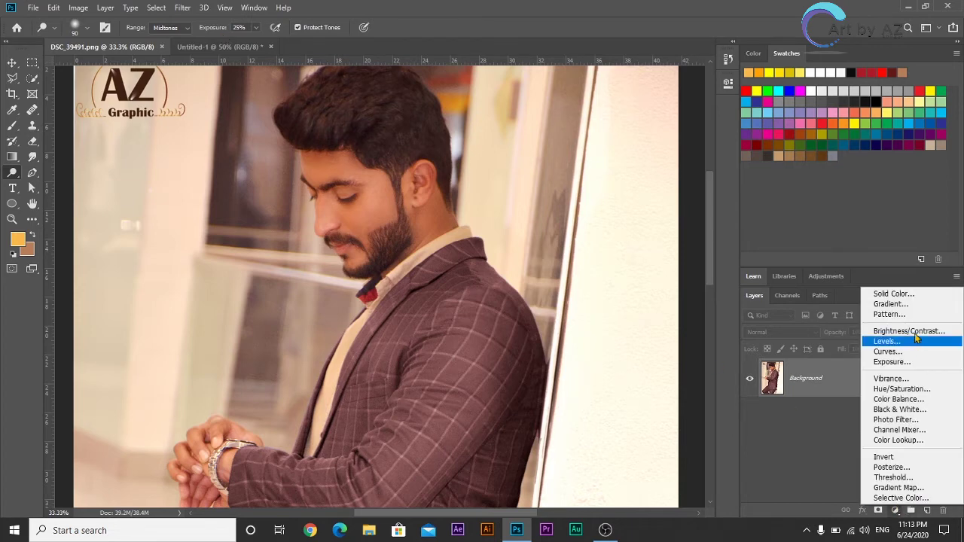
pyautogui.click(893, 294)
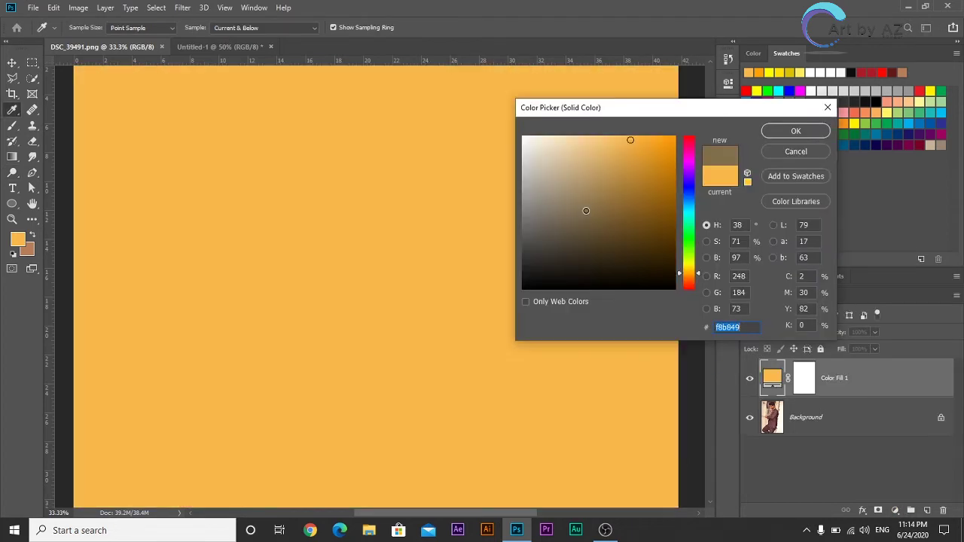
pyautogui.moveTo(555, 209); pyautogui.dragTo(522, 203)
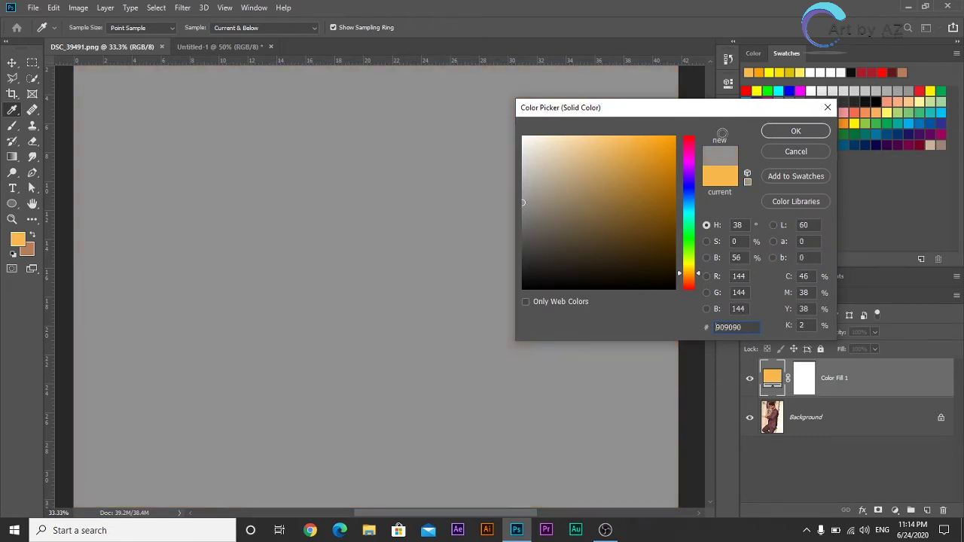
pyautogui.click(772, 133)
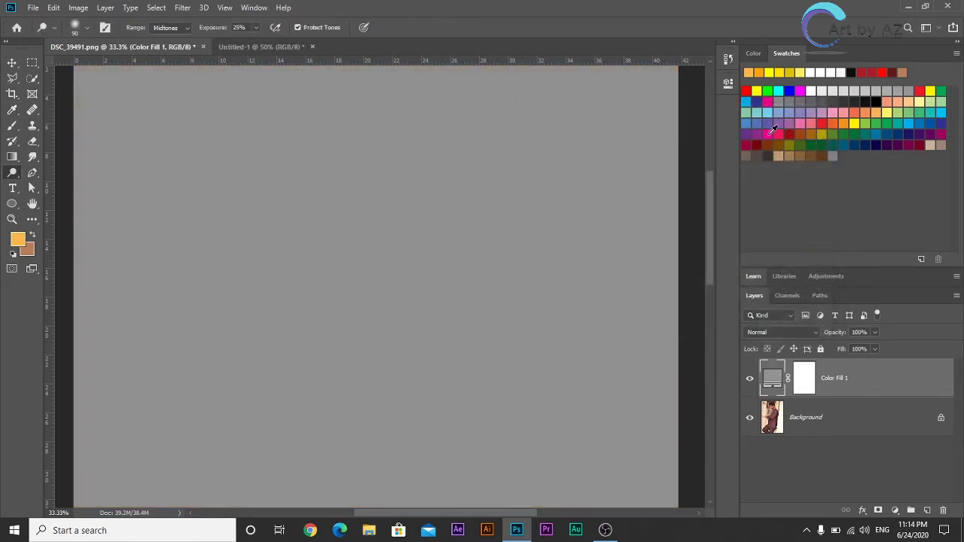
pyautogui.click(796, 332)
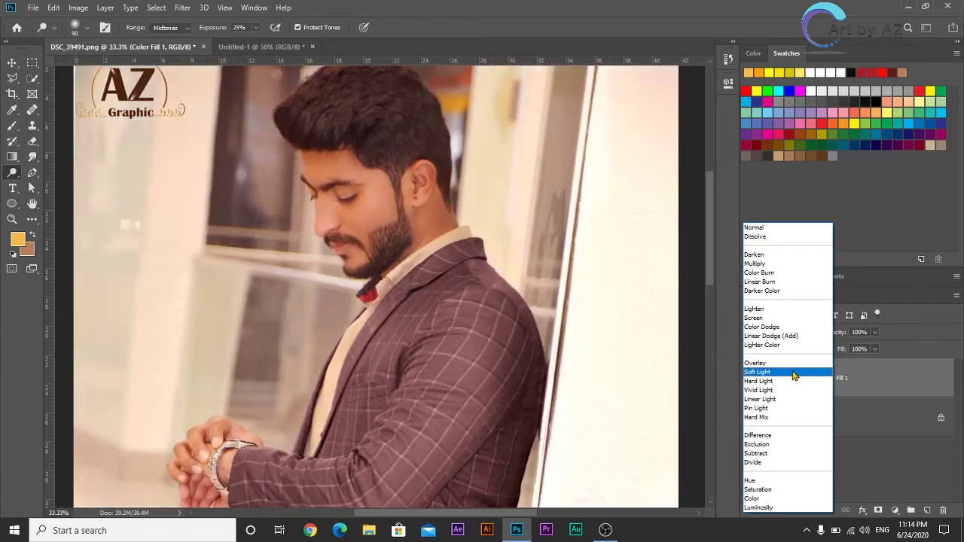
pyautogui.click(794, 375)
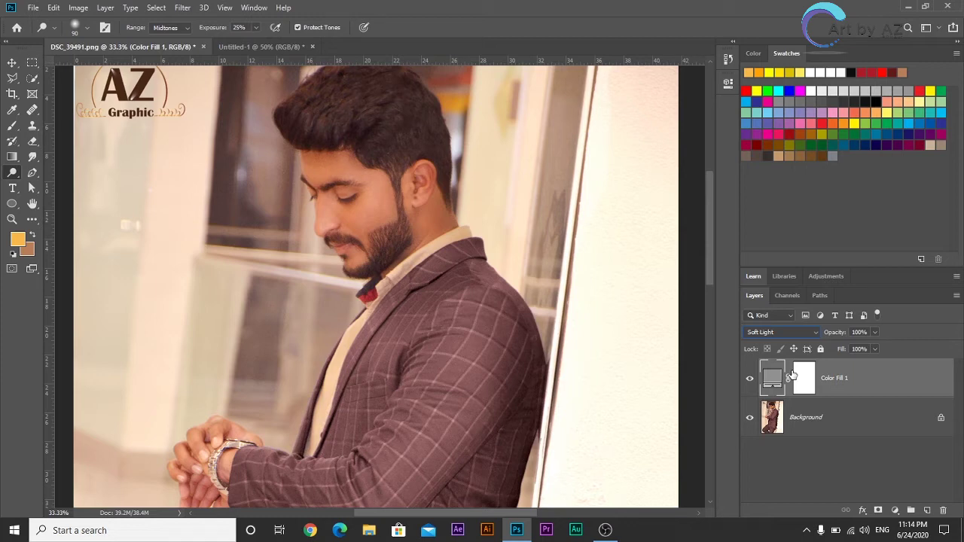
# Step: Duplicate the Background layer and keep the Dodge Tool active for retouching the copy
pyautogui.click(809, 417)
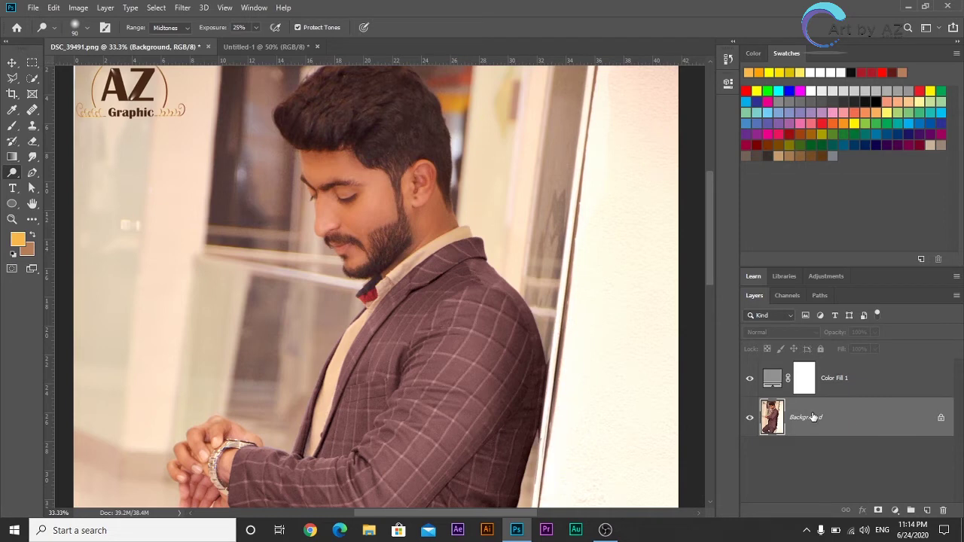
pyautogui.hotkey('ctrl', 'j')
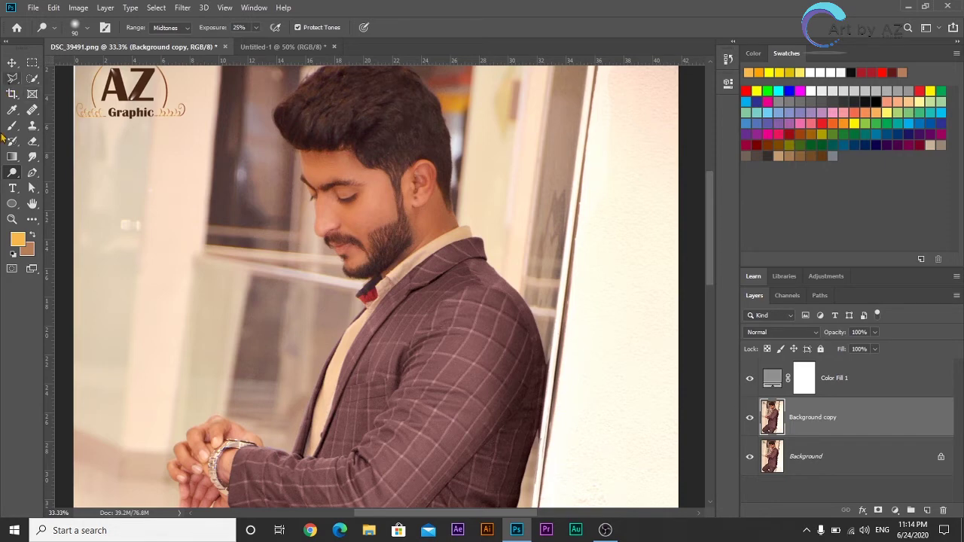
pyautogui.rightClick(12, 177)
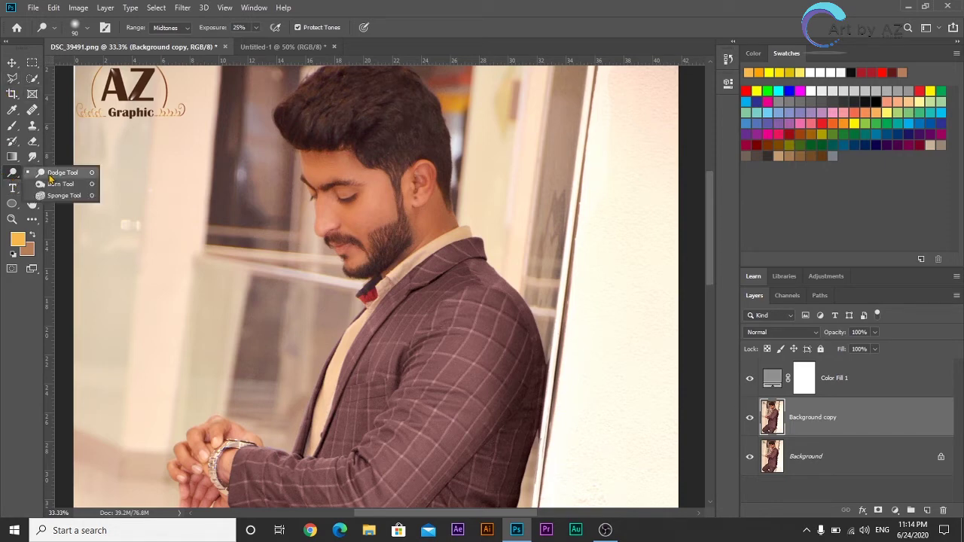
pyautogui.click(50, 175)
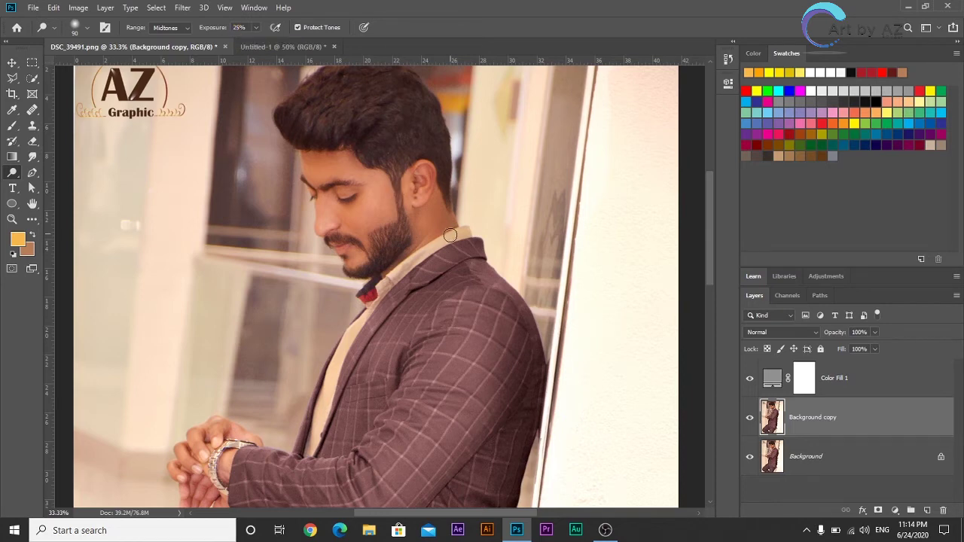
# Step: Lighten the skin on the neck below the ear with a 60 px Dodge brush and compare it with the layer hidden
pyautogui.hotkey('ctrl', '+')
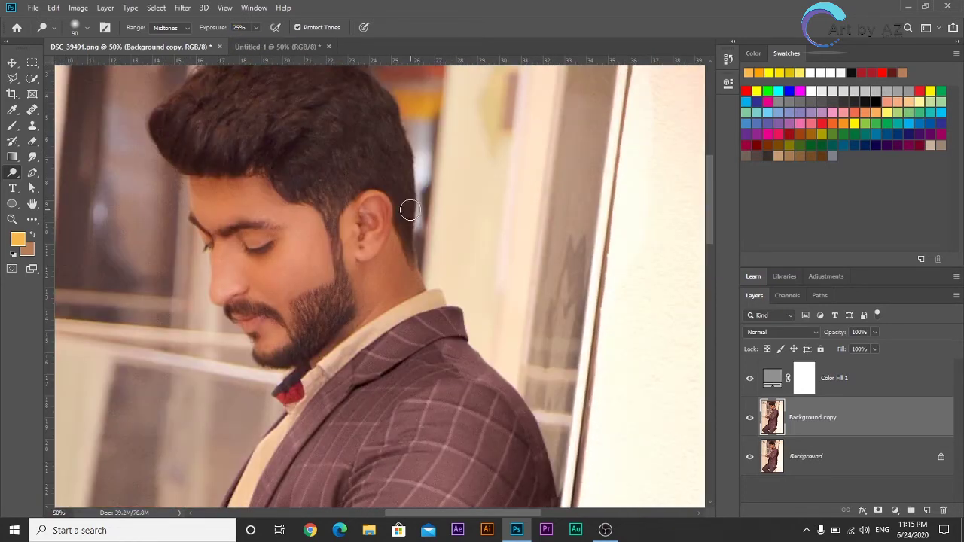
pyautogui.press('[')
pyautogui.press('[')
pyautogui.press('[')
pyautogui.hotkey('ctrl', '+')
pyautogui.hotkey('ctrl', '+')
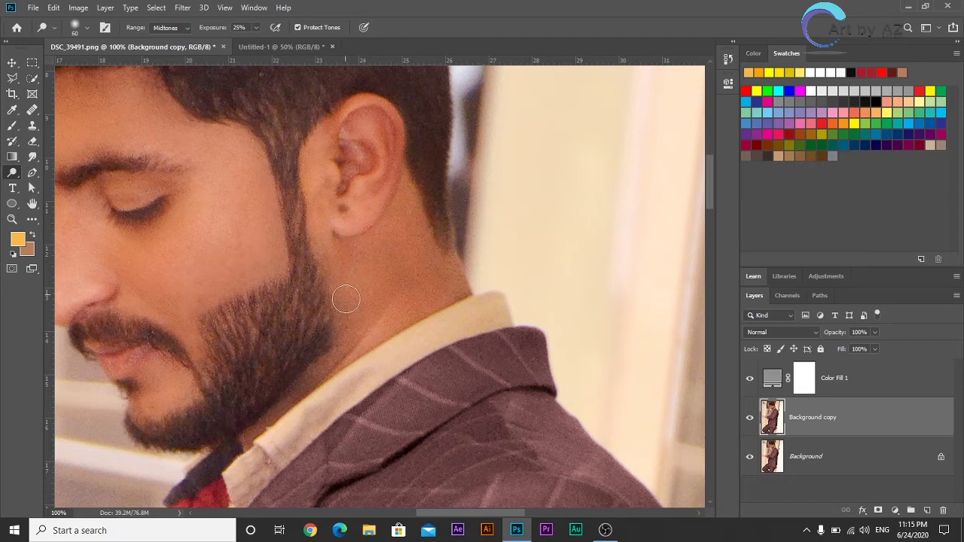
pyautogui.moveTo(392, 271)
pyautogui.mouseDown()
pyautogui.moveTo(396, 285)
pyautogui.moveTo(277, 406)
pyautogui.moveTo(325, 375)
pyautogui.moveTo(428, 274)
pyautogui.moveTo(405, 285)
pyautogui.mouseUp()
pyautogui.scroll(-2, 406, 285)
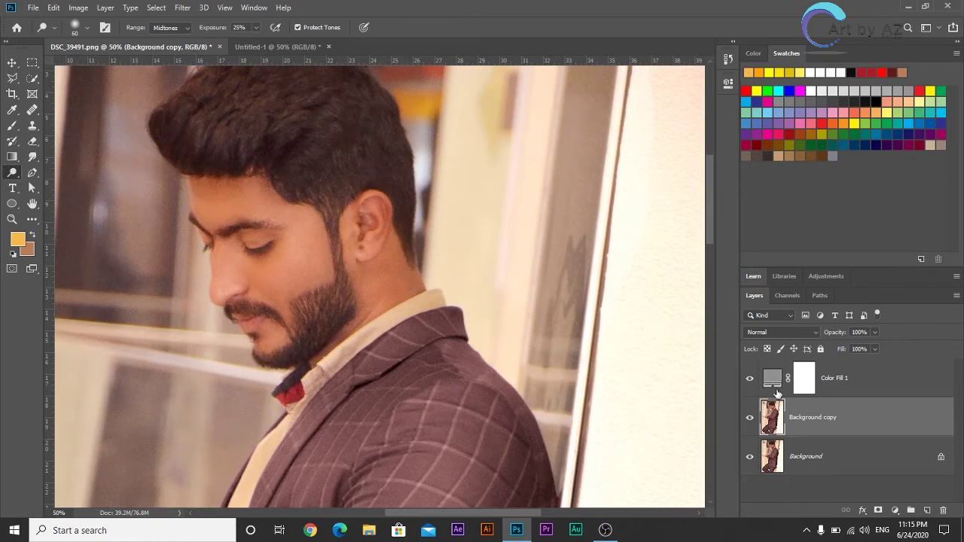
pyautogui.click(750, 421)
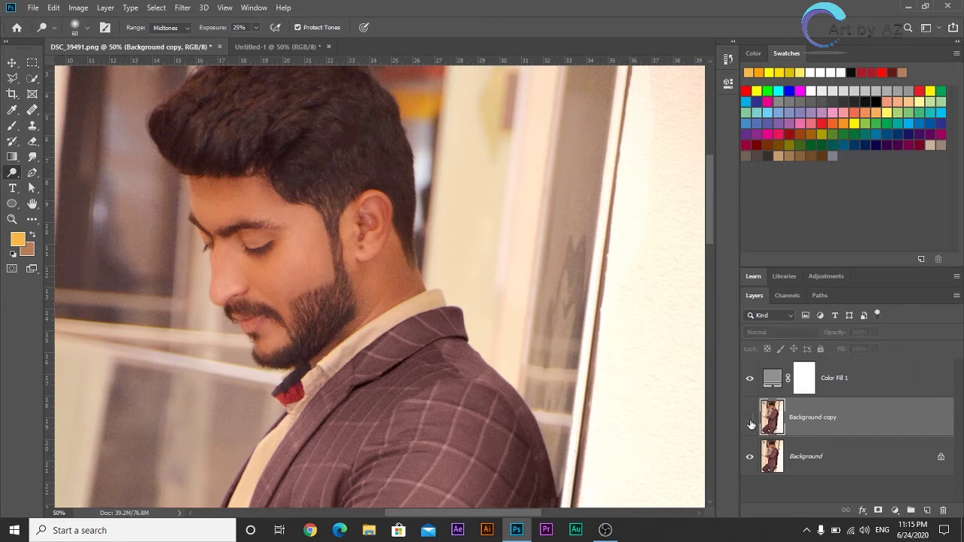
pyautogui.click(751, 421)
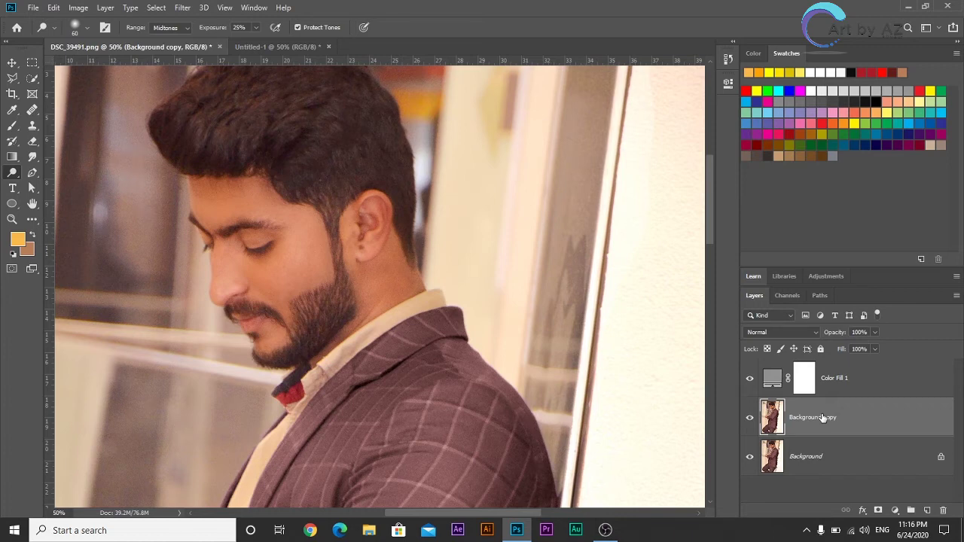
# Step: Duplicate the Background copy layer and activate the Burn Tool
pyautogui.hotkey('ctrl', 'j')
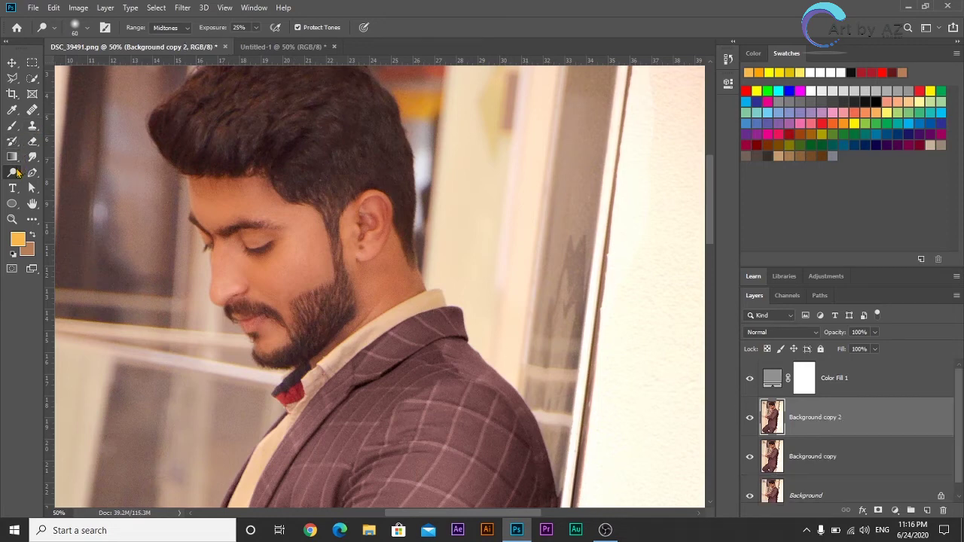
pyautogui.rightClick(18, 173)
pyautogui.click(46, 185)
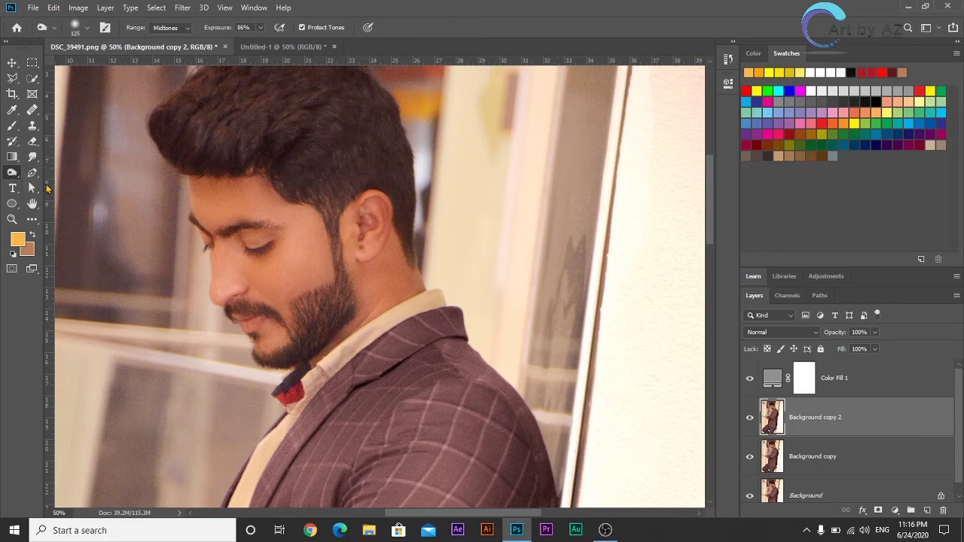
# Step: Set the Burn exposure to 30% and darken the beard along the cheek and jaw
pyautogui.hotkey('ctrl', '+')
pyautogui.scroll(-3, 295, 248)
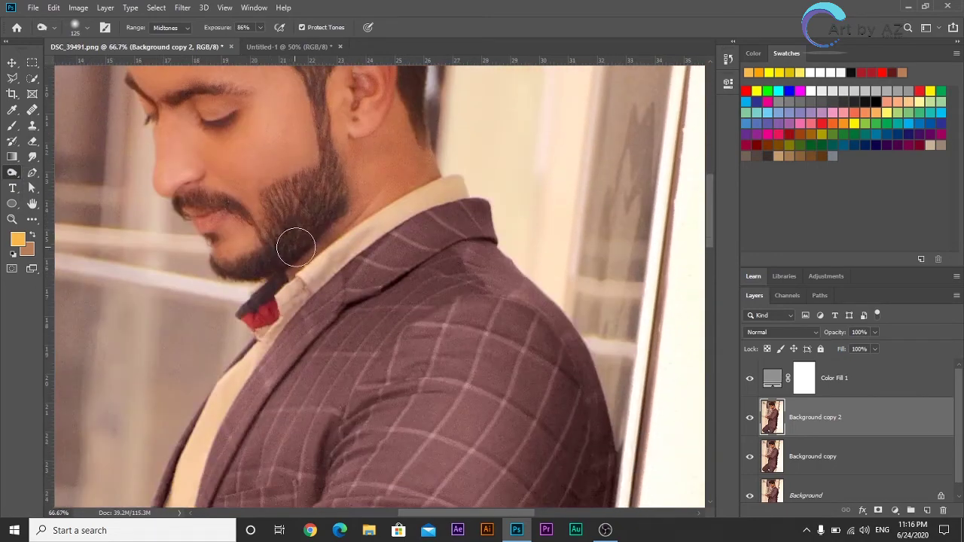
pyautogui.hotkey('ctrl', '+')
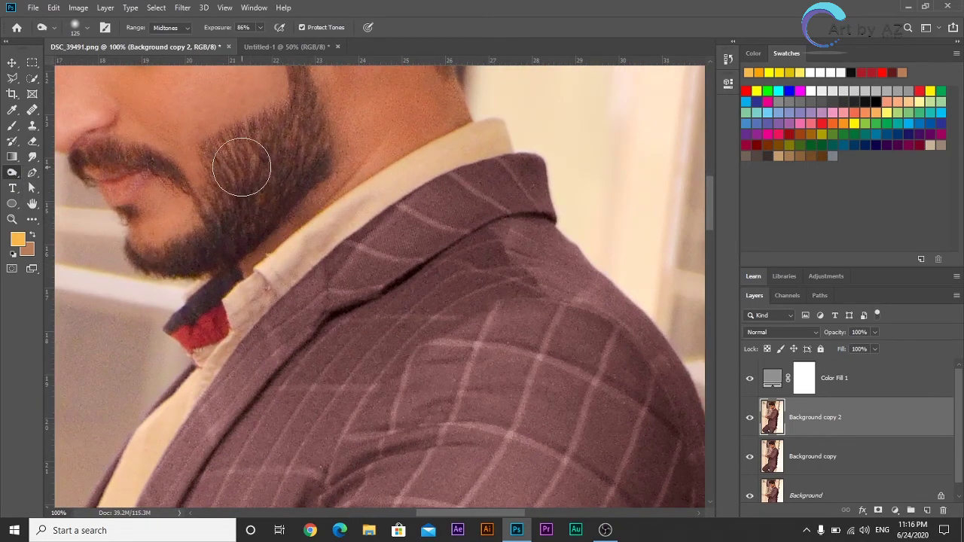
pyautogui.scroll(2, 241, 167)
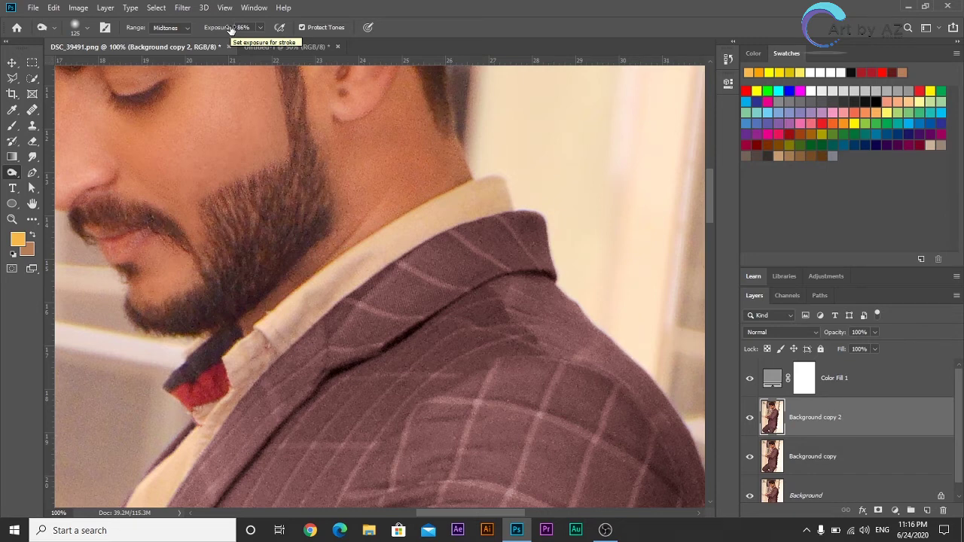
pyautogui.click(248, 27)
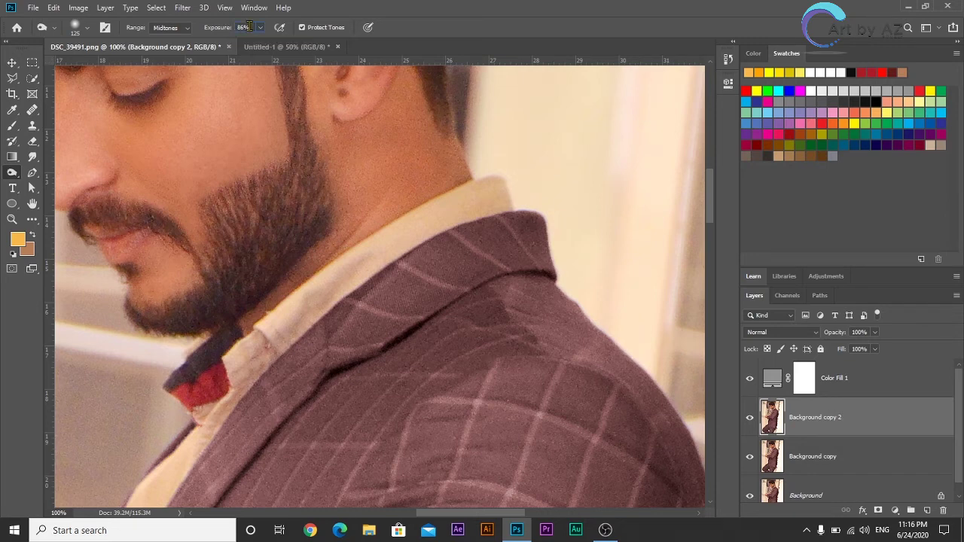
pyautogui.write('30')
pyautogui.moveTo(233, 211)
pyautogui.mouseDown()
pyautogui.moveTo(239, 270)
pyautogui.moveTo(265, 186)
pyautogui.moveTo(275, 270)
pyautogui.moveTo(288, 196)
pyautogui.moveTo(298, 195)
pyautogui.moveTo(278, 287)
pyautogui.moveTo(190, 327)
pyautogui.moveTo(257, 215)
pyautogui.moveTo(235, 211)
pyautogui.moveTo(299, 183)
pyautogui.mouseUp()
pyautogui.scroll(5, 294, 182)
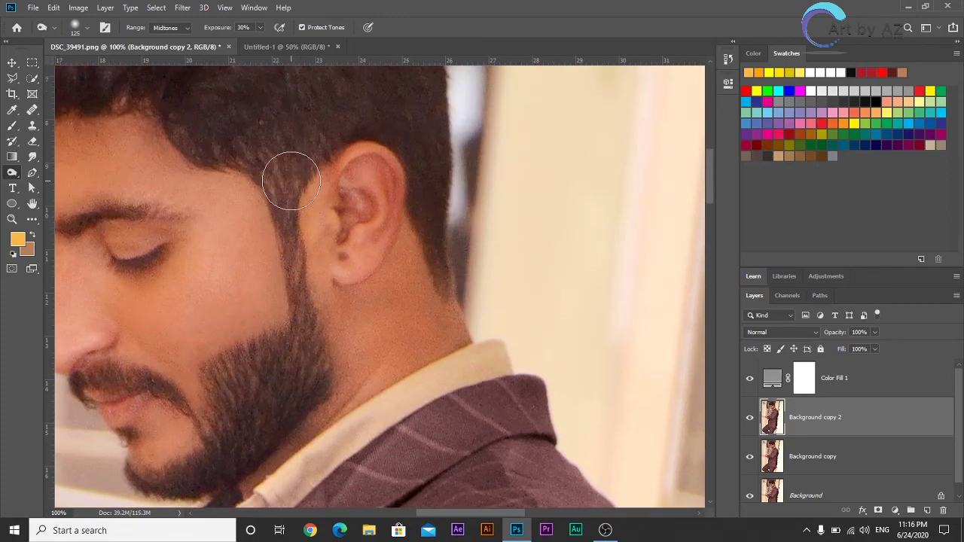
# Step: Darken the sideburn down to the beard with an 80 px Burn brush and compare it with the layer hidden
pyautogui.press('[')
pyautogui.press('[')
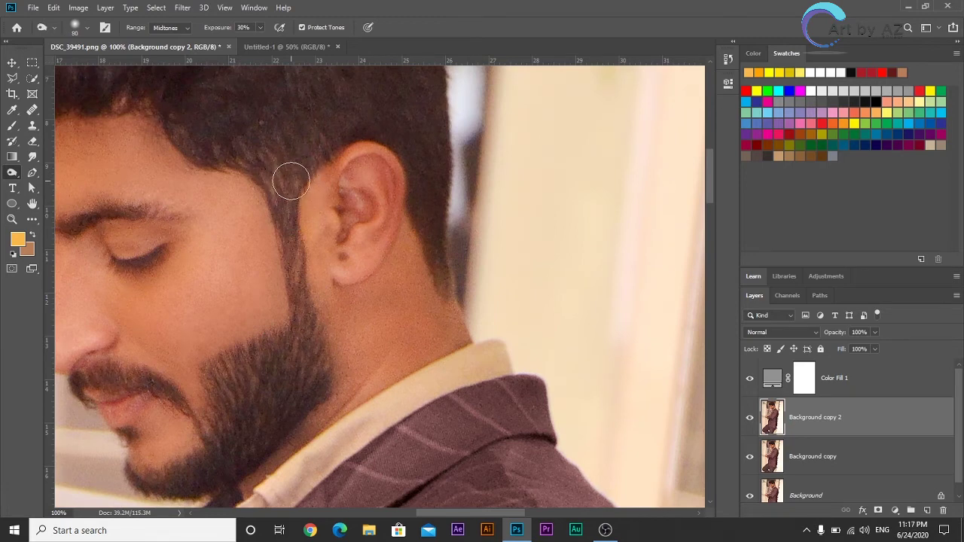
pyautogui.moveTo(289, 174)
pyautogui.mouseDown()
pyautogui.moveTo(280, 173)
pyautogui.moveTo(301, 312)
pyautogui.moveTo(279, 151)
pyautogui.moveTo(304, 430)
pyautogui.mouseUp()
pyautogui.scroll(3, 280, 151)
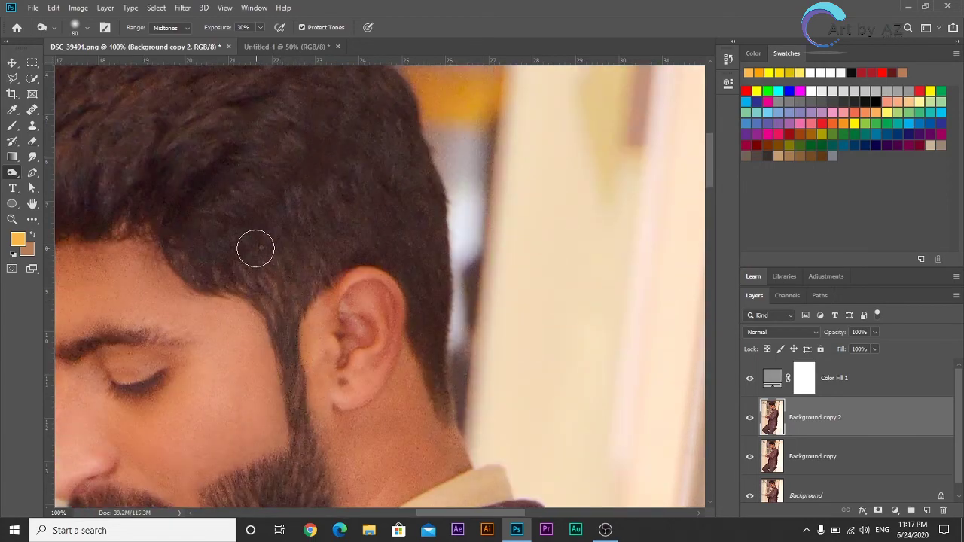
pyautogui.hotkey('ctrl', '-')
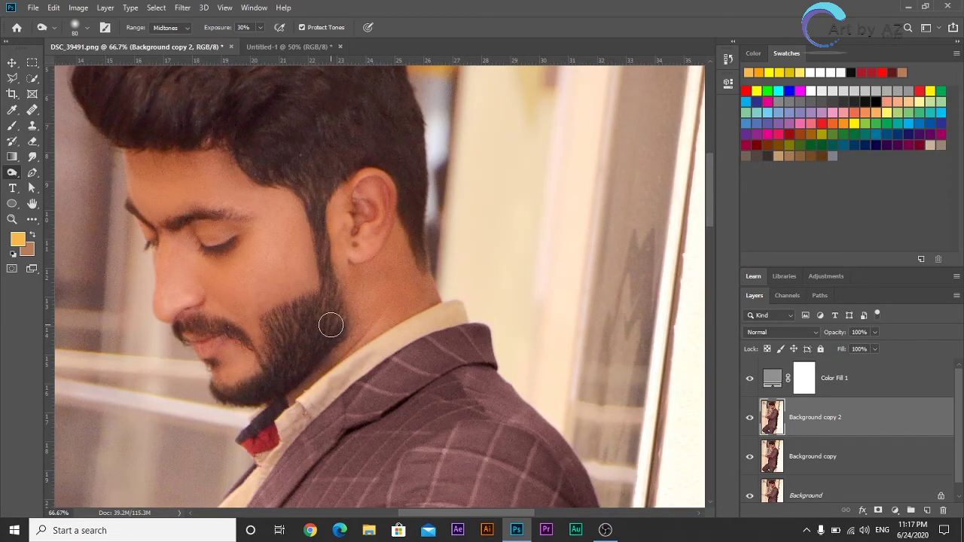
pyautogui.scroll(2, 332, 325)
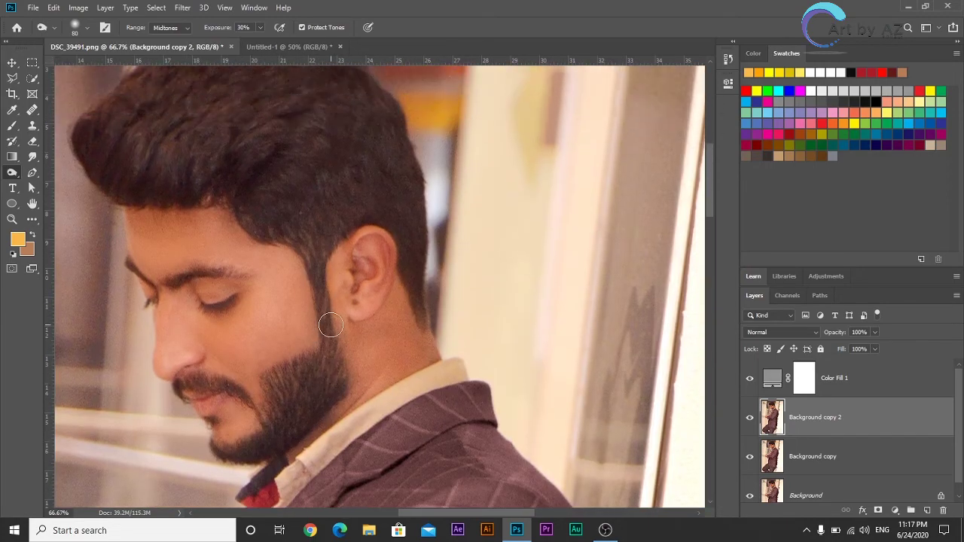
pyautogui.click(749, 420)
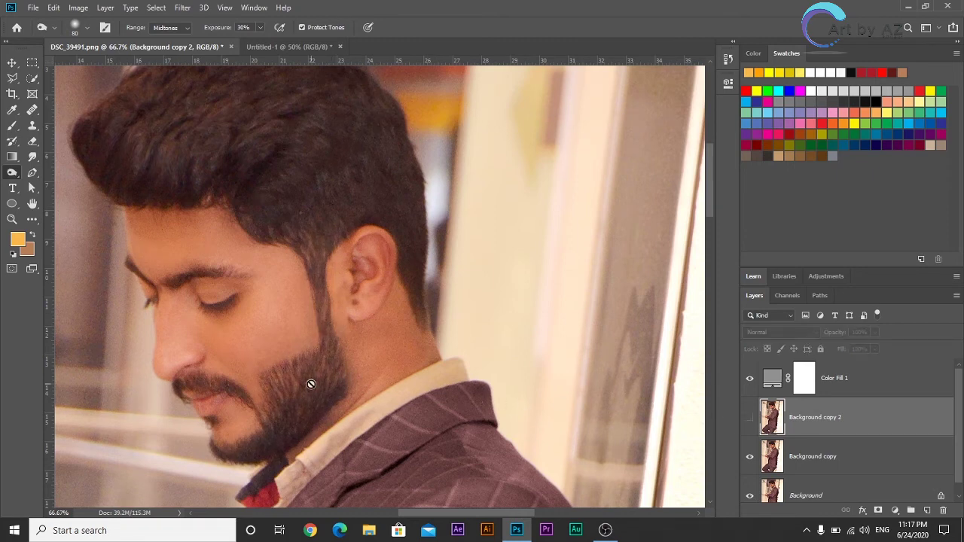
pyautogui.click(751, 421)
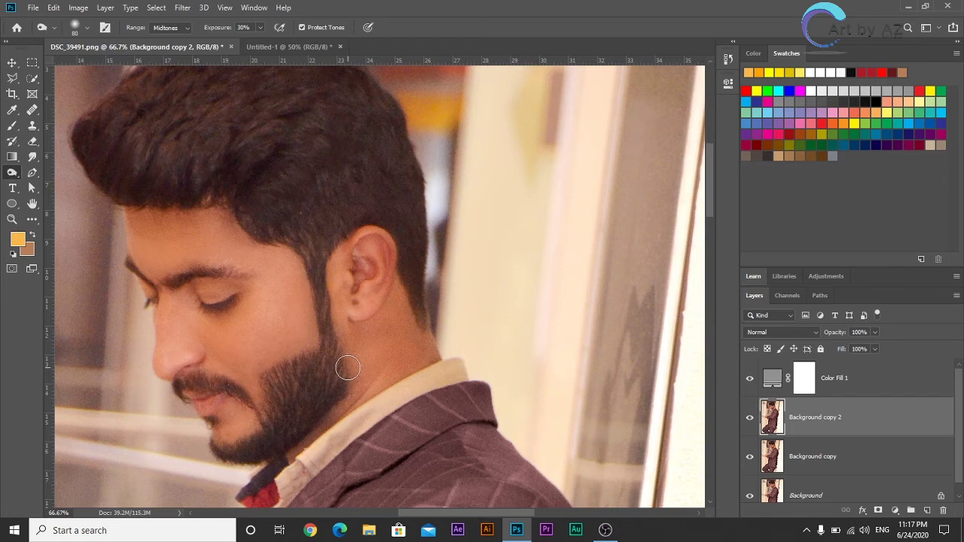
# Step: Activate the Sponge Tool for the Background copy 2 layer
pyautogui.rightClick(13, 173)
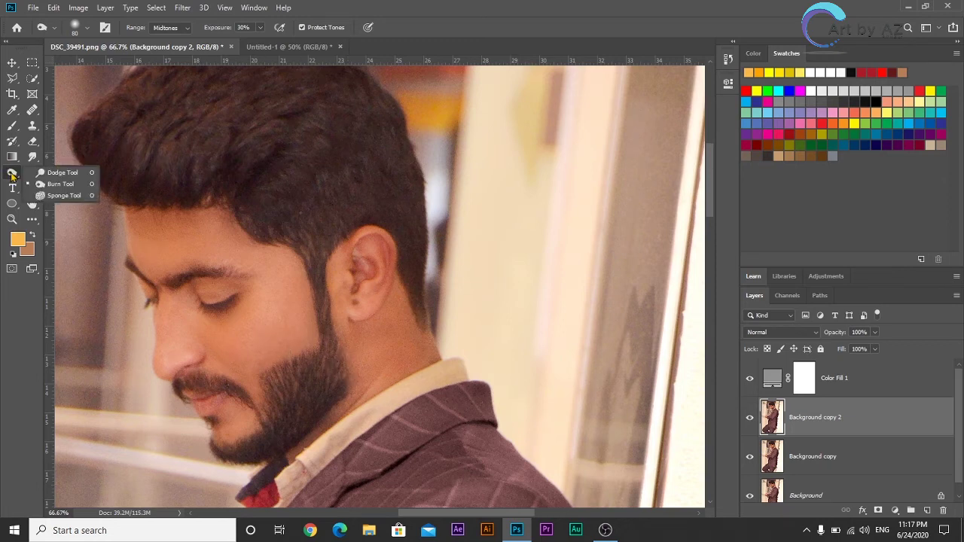
pyautogui.click(61, 195)
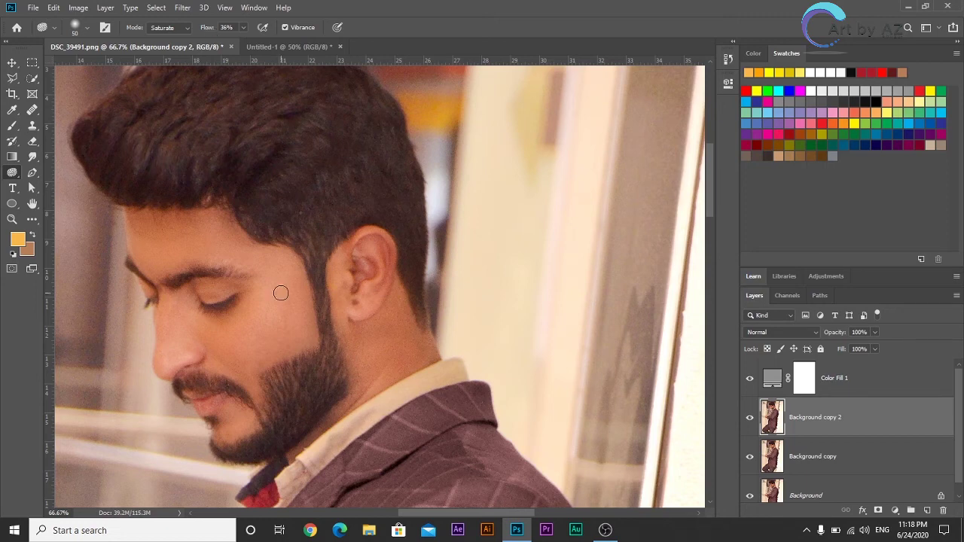
# Step: Enlarge the Sponge brush to 100 px and set its mode to Saturate
pyautogui.press(']')
pyautogui.press(']')
pyautogui.press(']')
pyautogui.press(']')
pyautogui.press(']')
pyautogui.scroll(-3, 289, 312)
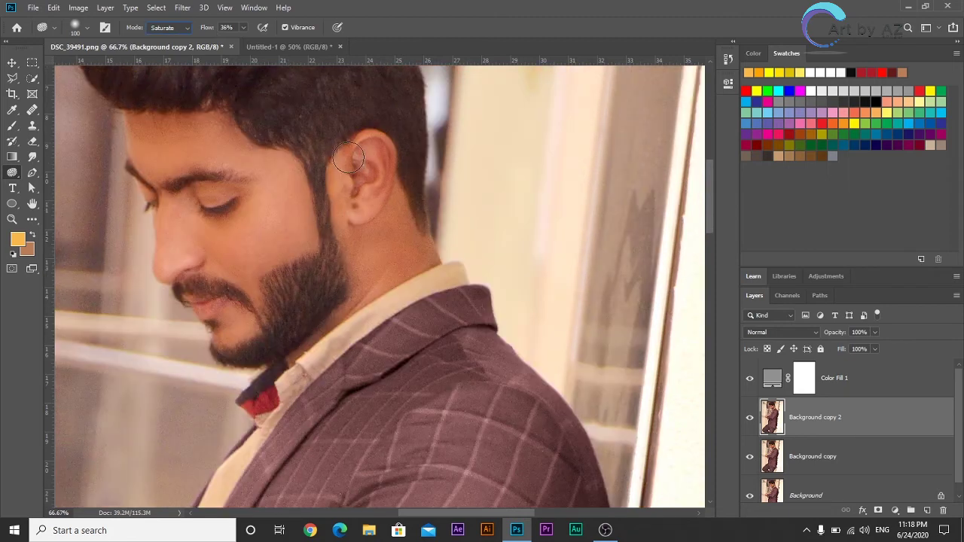
pyautogui.click(180, 30)
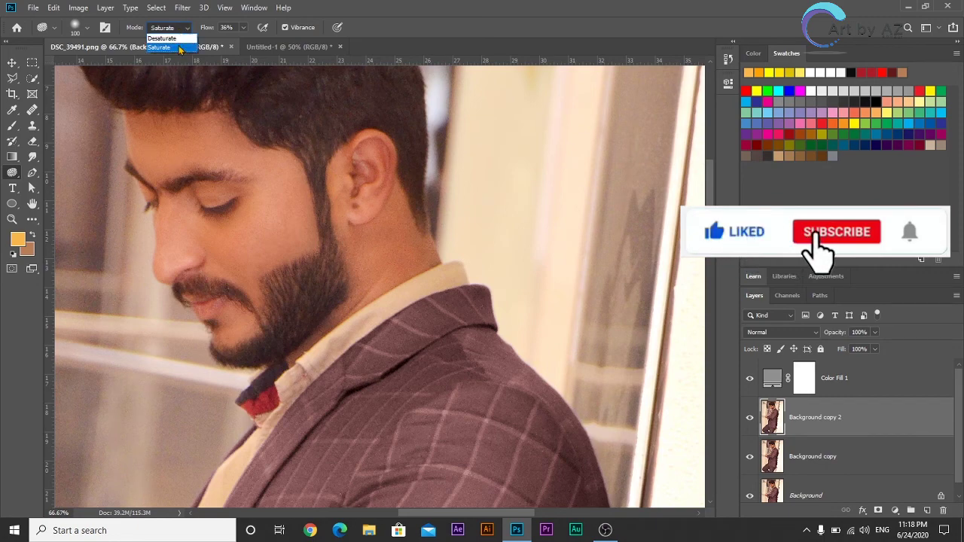
pyautogui.click(181, 48)
pyautogui.click(170, 27)
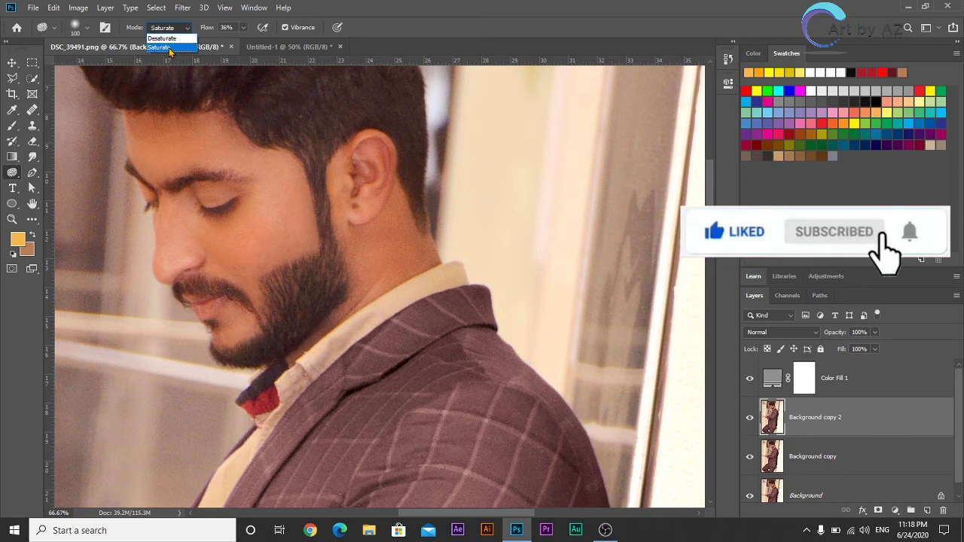
pyautogui.click(169, 48)
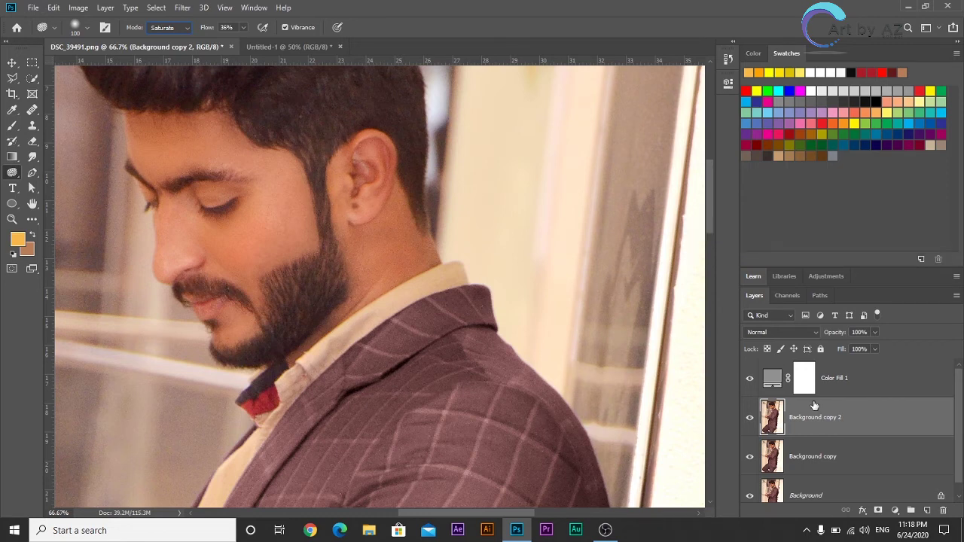
# Step: Duplicate the Background copy 2 layer and saturate the skin on the cheek and nose with the Sponge Tool
pyautogui.hotkey('ctrl', 'j')
pyautogui.scroll(-2, 549, 276)
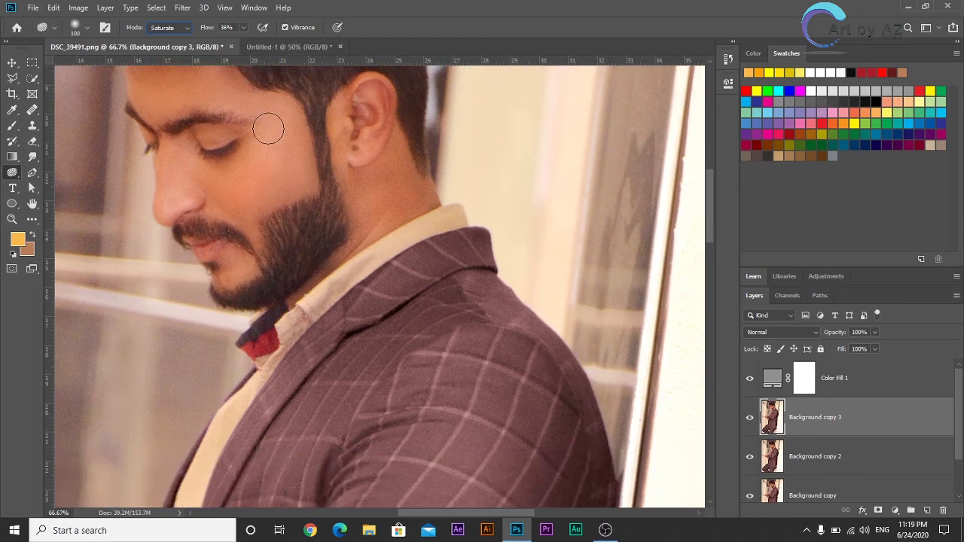
pyautogui.moveTo(275, 160)
pyautogui.mouseDown()
pyautogui.moveTo(226, 213)
pyautogui.moveTo(314, 183)
pyautogui.moveTo(244, 215)
pyautogui.mouseUp()
pyautogui.moveTo(164, 213)
pyautogui.mouseDown()
pyautogui.moveTo(176, 198)
pyautogui.moveTo(168, 201)
pyautogui.moveTo(181, 202)
pyautogui.mouseUp()
# Step: Compare the face with the Background copy 3 layer hidden and shown
pyautogui.hotkey('ctrl', '-')
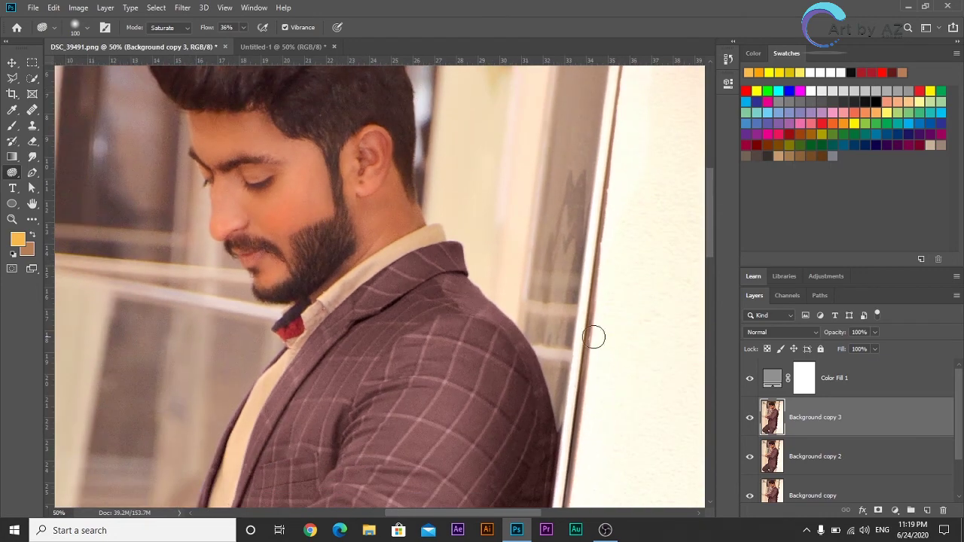
pyautogui.click(751, 419)
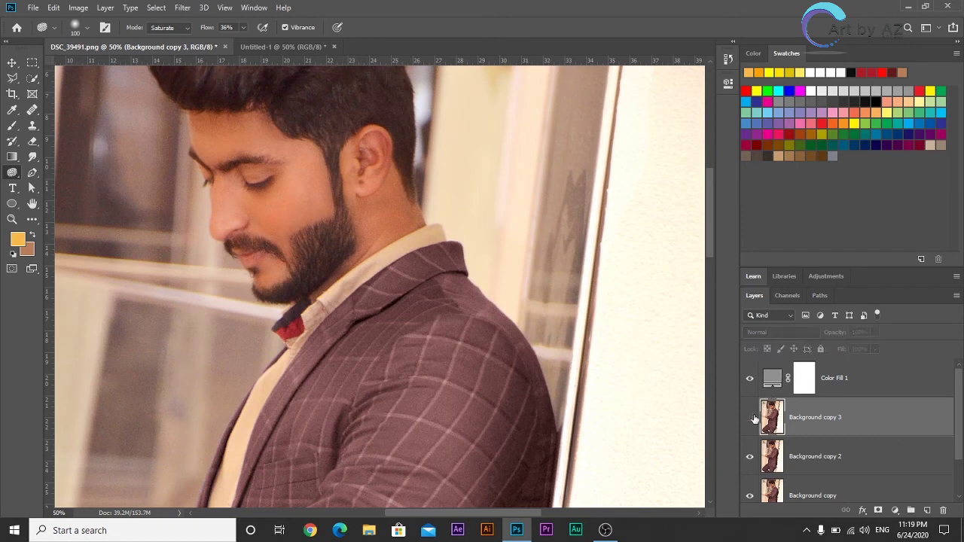
pyautogui.hotkey('ctrl', '+')
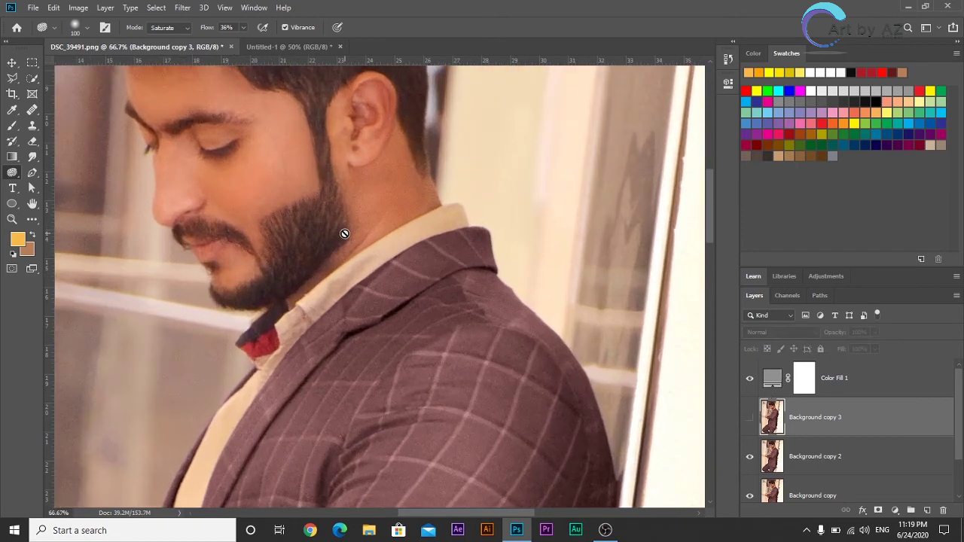
pyautogui.scroll(1, 344, 233)
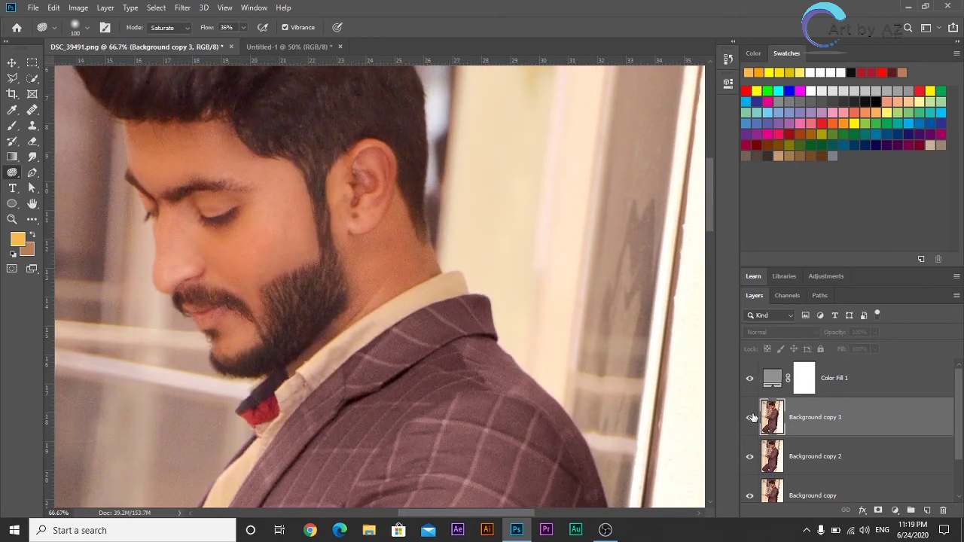
pyautogui.click(751, 419)
pyautogui.hotkey('ctrl', '-')
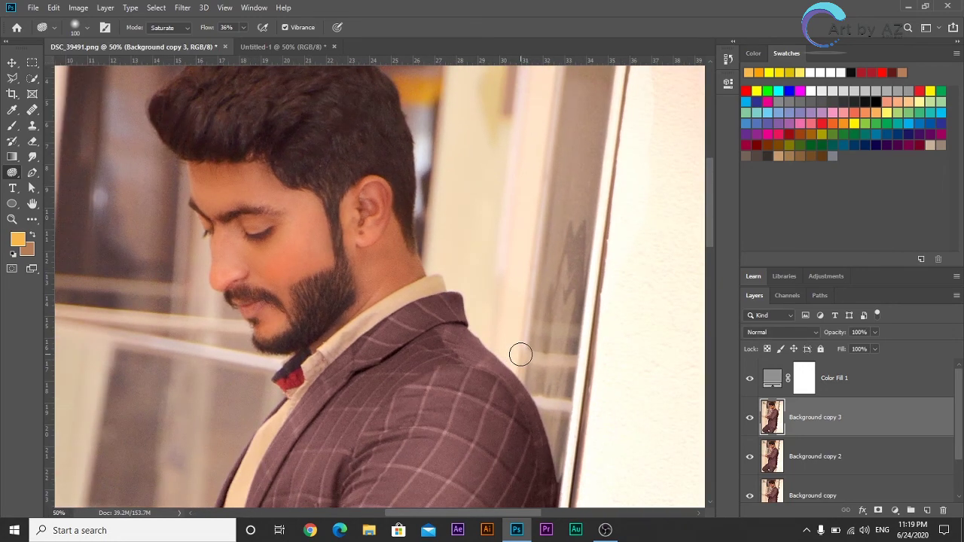
# Step: Lower the Background copy 3 layer's opacity to 58% and check the whole figure
pyautogui.click(874, 333)
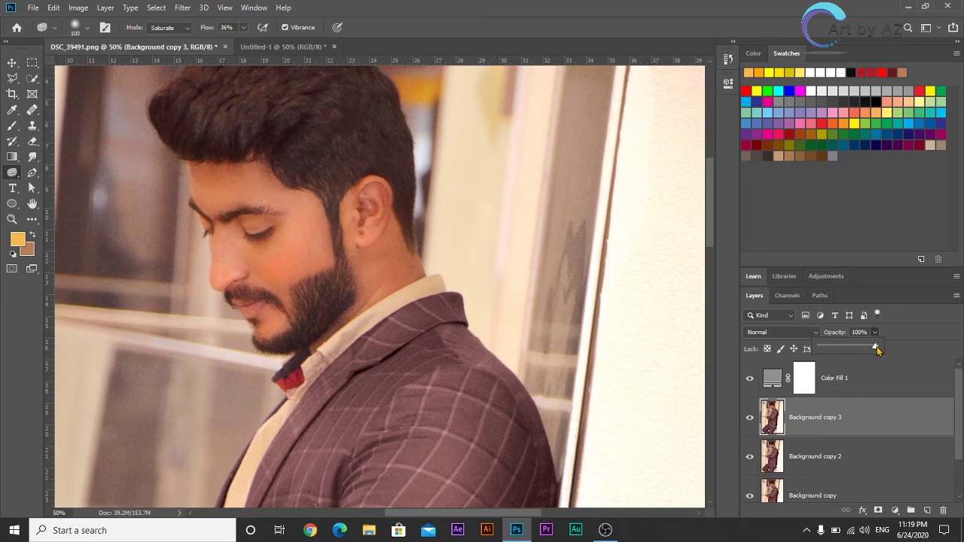
pyautogui.moveTo(877, 348); pyautogui.dragTo(848, 351)
pyautogui.hotkey('ctrl', '-')
pyautogui.hotkey('ctrl', '-')
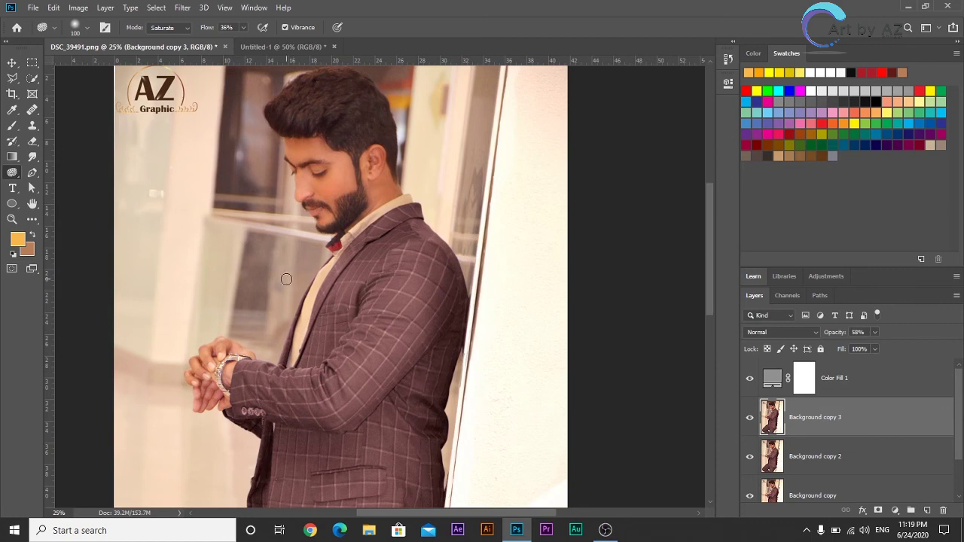
pyautogui.hotkey('ctrl', '-')
pyautogui.scroll(-2, 287, 280)
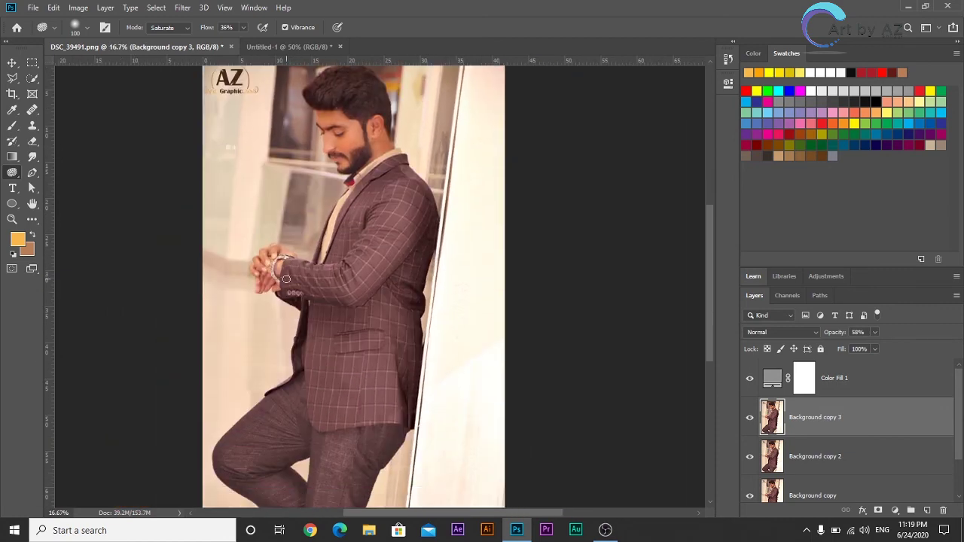